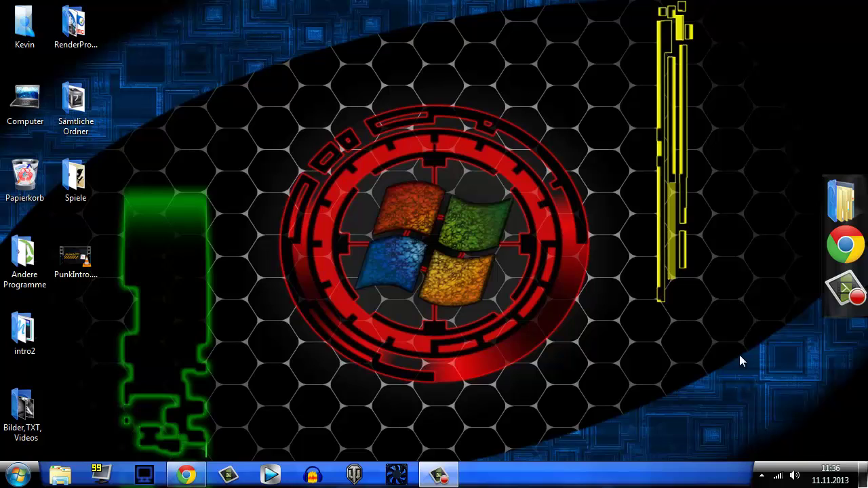
- Open the Sound window's recording devices (Aufnahmegeräte) from the speaker tray icon
right_click(795, 479)
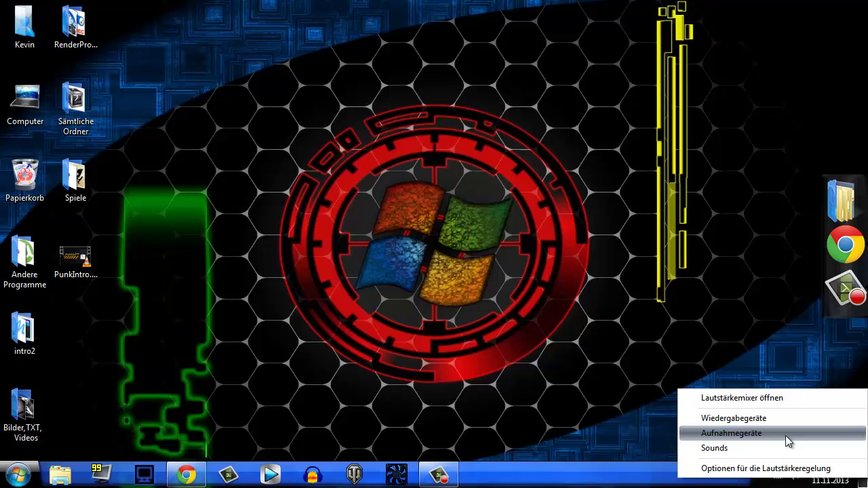
left_click(788, 434)
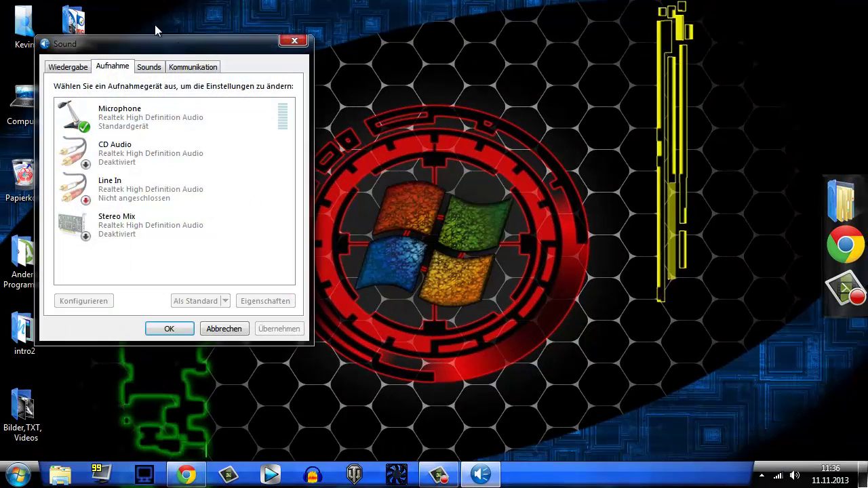
- Open the Microphone's properties and its Realtek controller properties
right_click(175, 115)
double_click(154, 128)
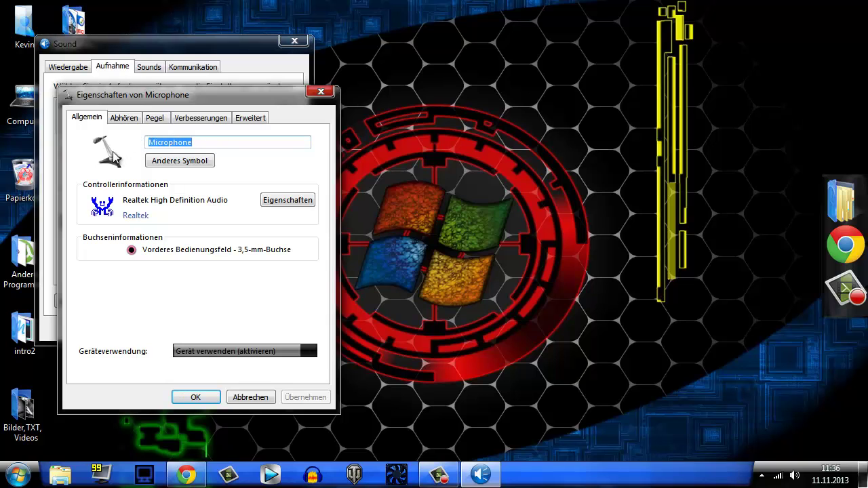
left_click(284, 201)
- Review the controller's Treiber and Details information, then close the controller dialog
left_click(116, 85)
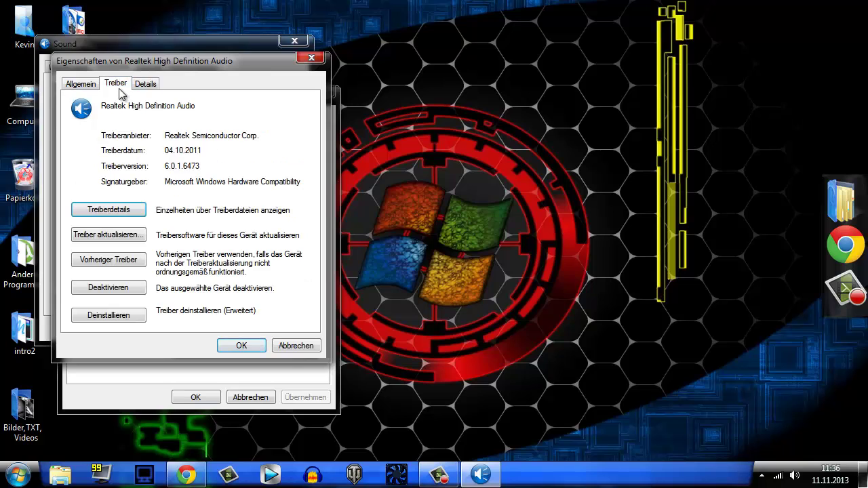
left_click(79, 83)
left_click(115, 83)
left_click(145, 84)
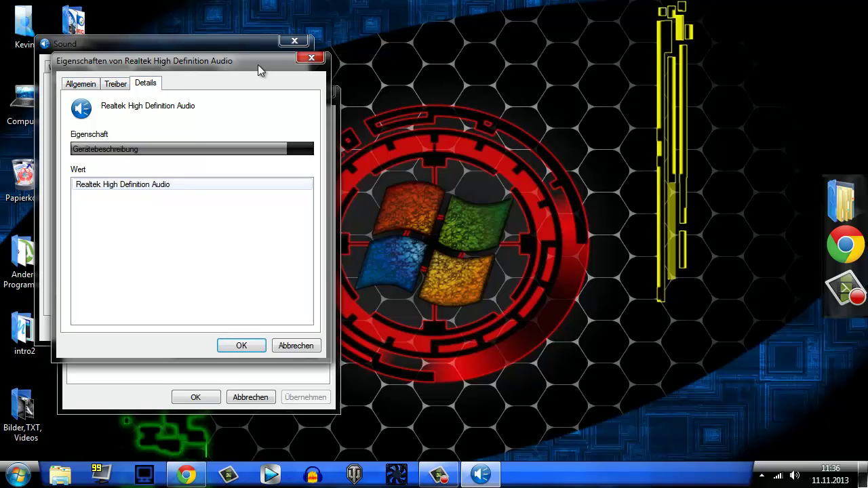
left_click(311, 57)
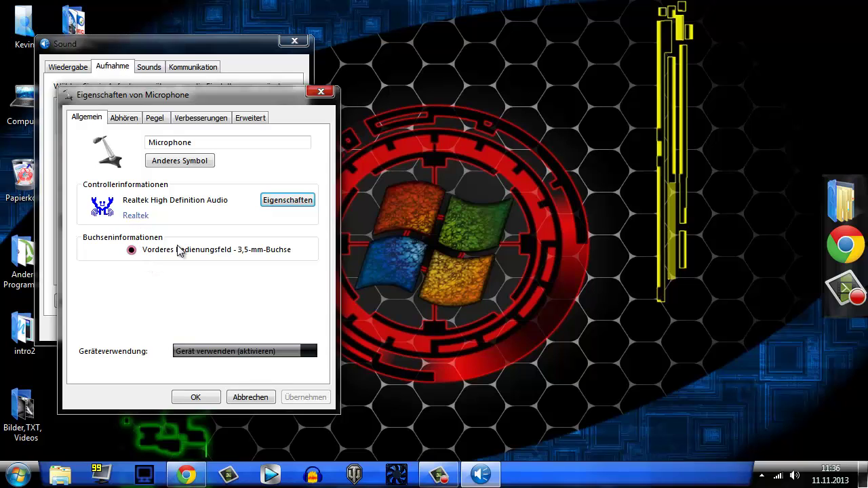
- Keep the microphone enabled and check Abhören, leaving playback on Speakers with listening off
left_click(309, 350)
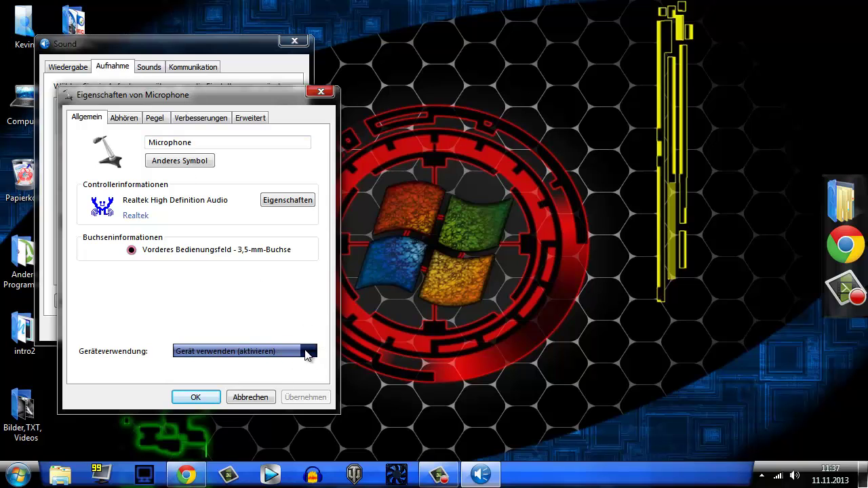
left_click(124, 117)
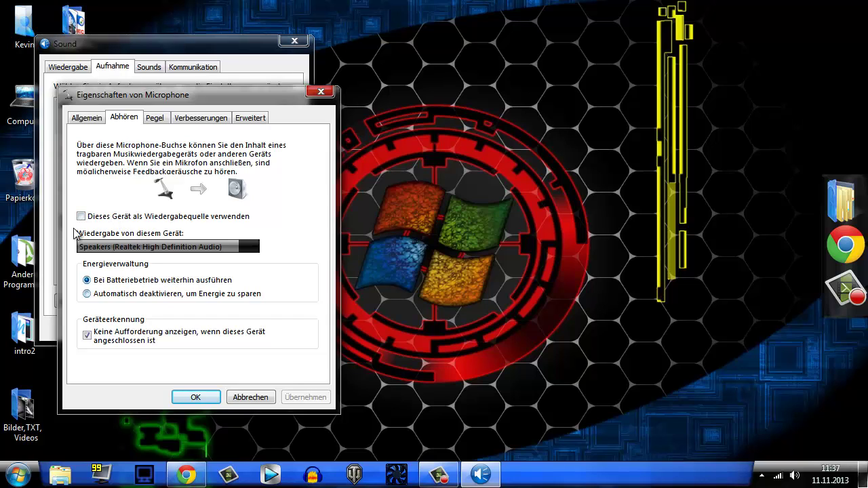
left_click(111, 249)
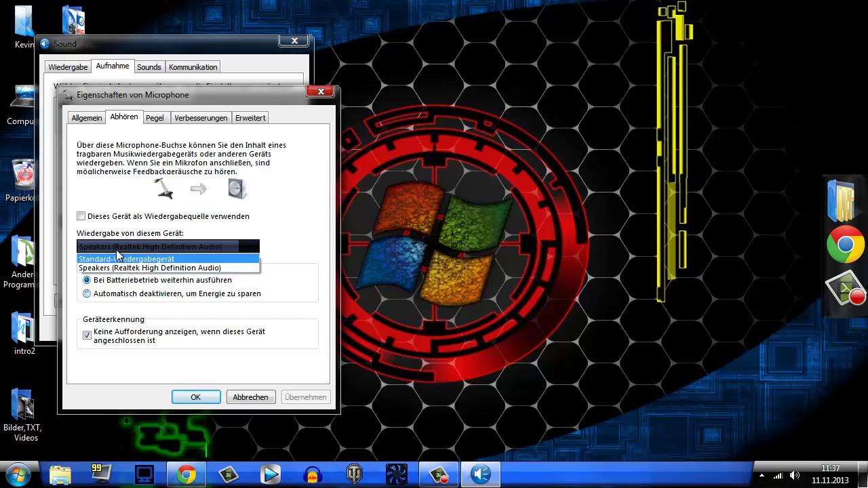
left_click(126, 268)
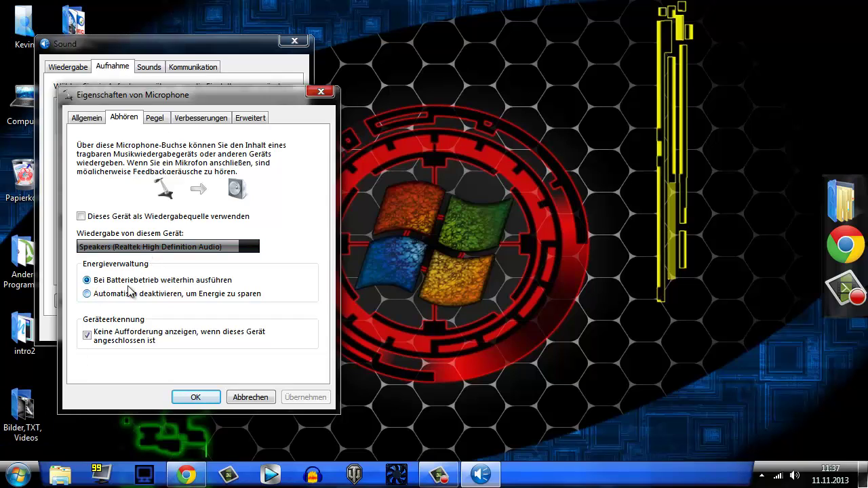
- Show the Pegel tab: Microphone volume 45, Microphone Boost +10.0 dB
left_click(155, 117)
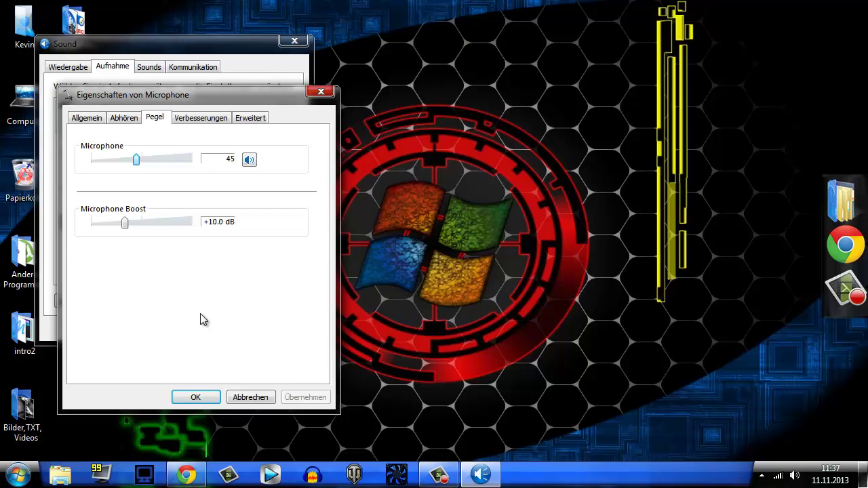
- Move through Verbesserungen to Erweitert and pick the 96000 Hz default format
left_click(189, 121)
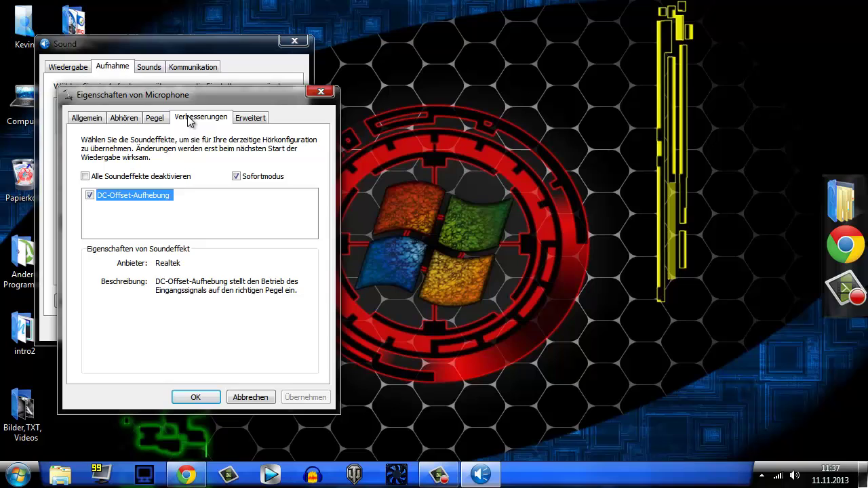
left_click(258, 119)
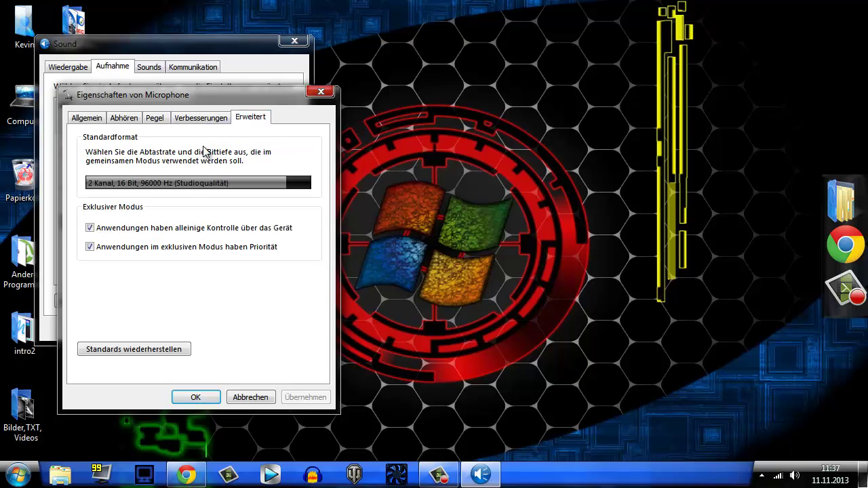
left_click(192, 185)
left_click(193, 190)
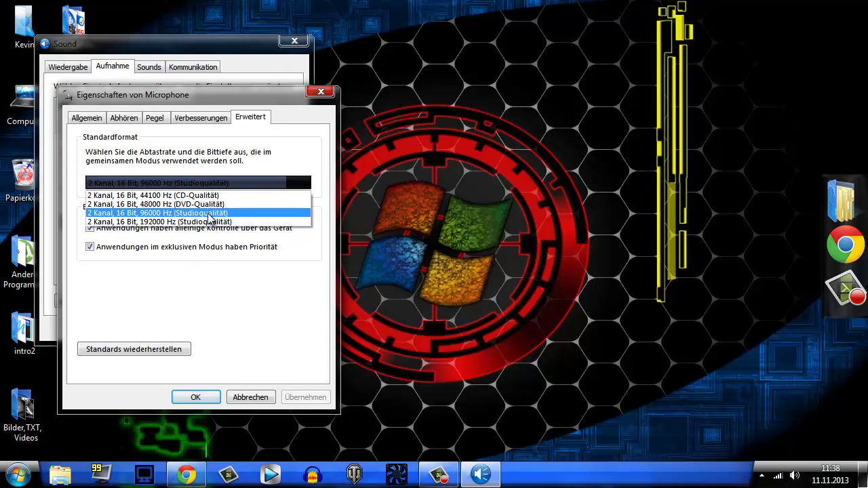
left_click(193, 213)
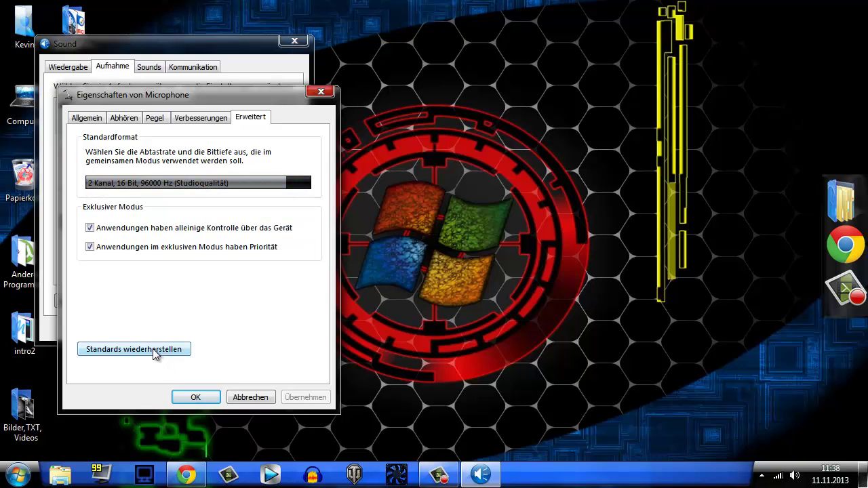
- Compare the Standardformat options repeatedly, settling on 2 Kanal, 16 Bit, 96000 Hz (Studioqualität)
left_click(257, 182)
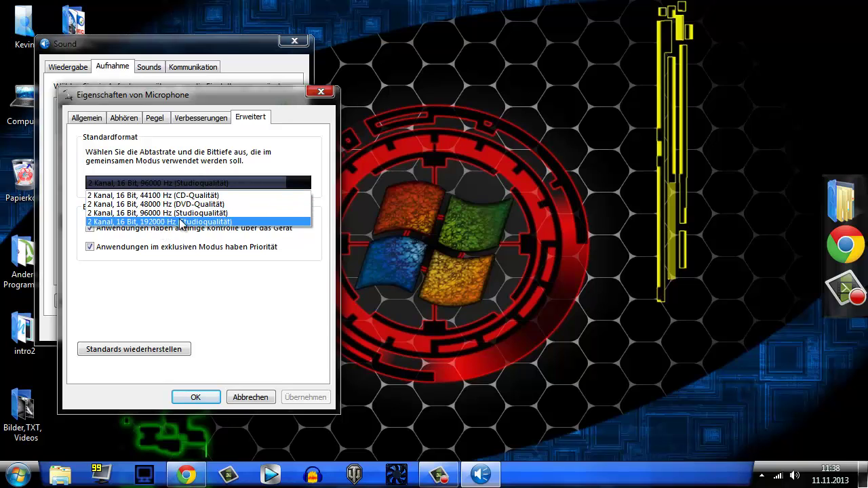
left_click(170, 213)
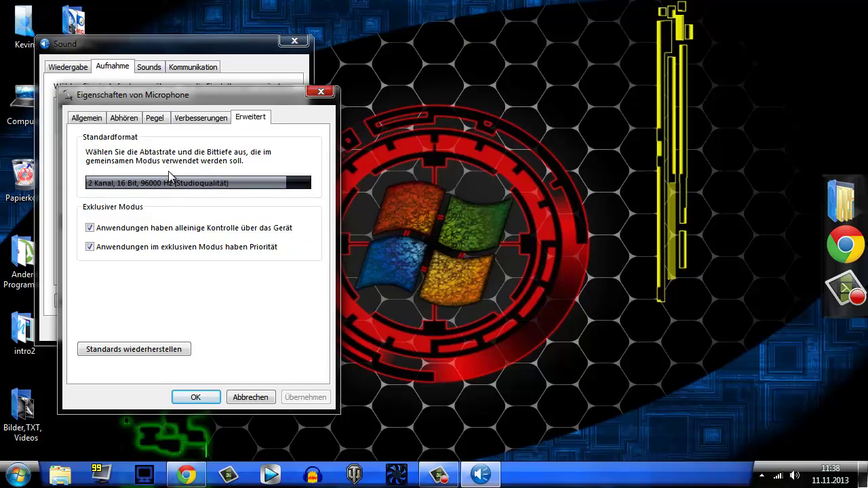
left_click(173, 185)
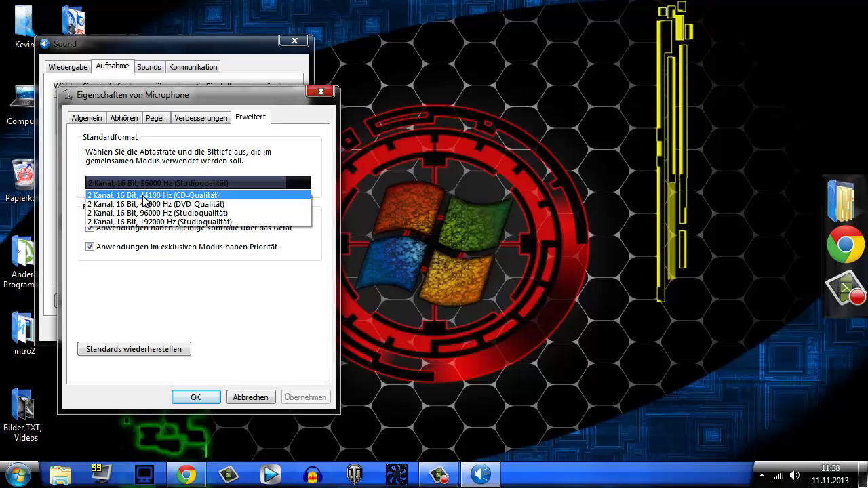
left_click(201, 180)
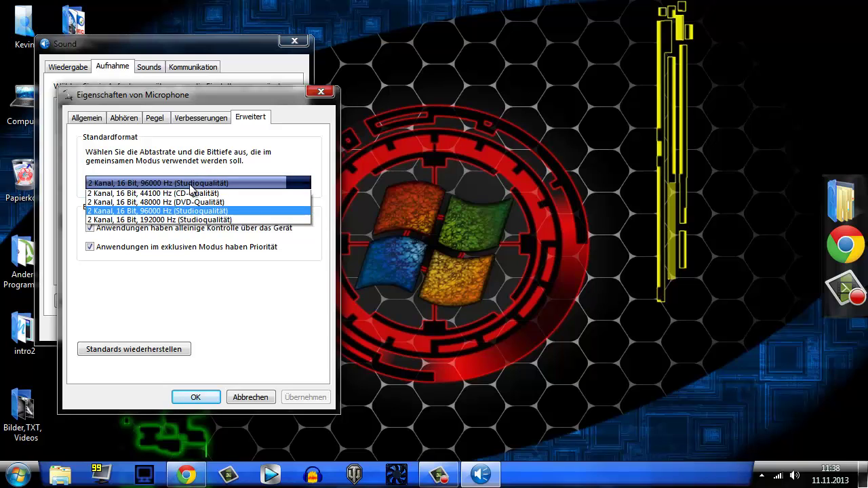
left_click(181, 187)
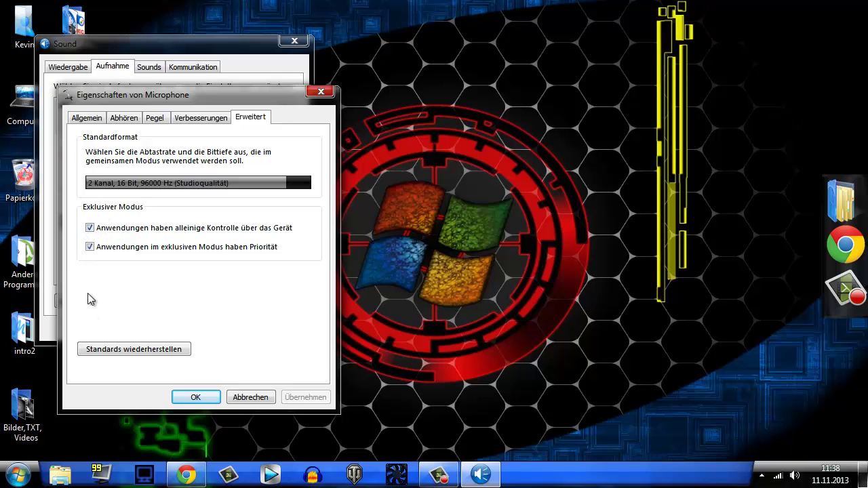
left_click(180, 179)
left_click(181, 183)
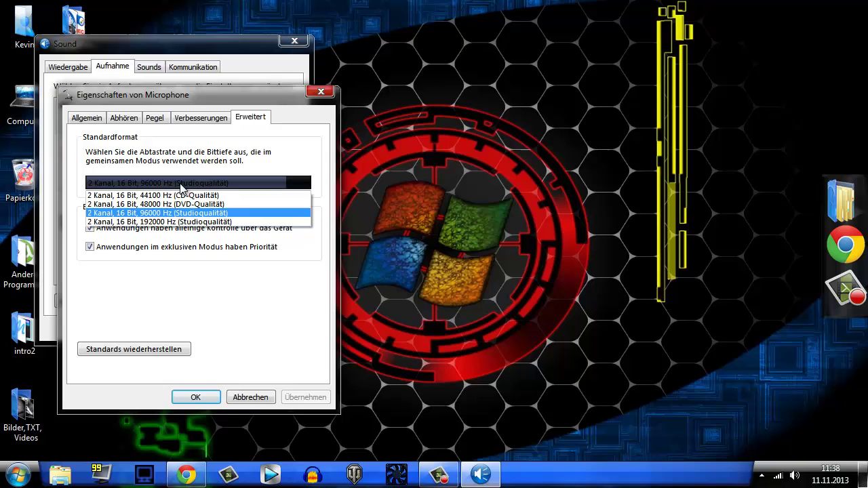
left_click(181, 186)
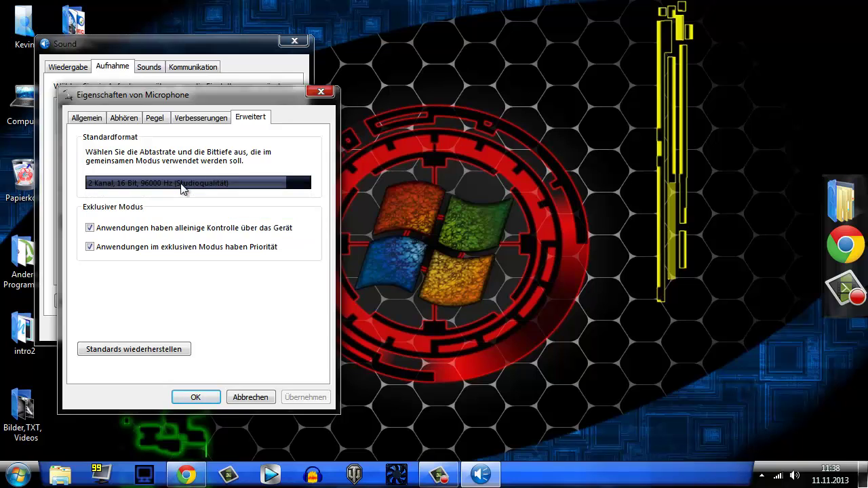
left_click(181, 186)
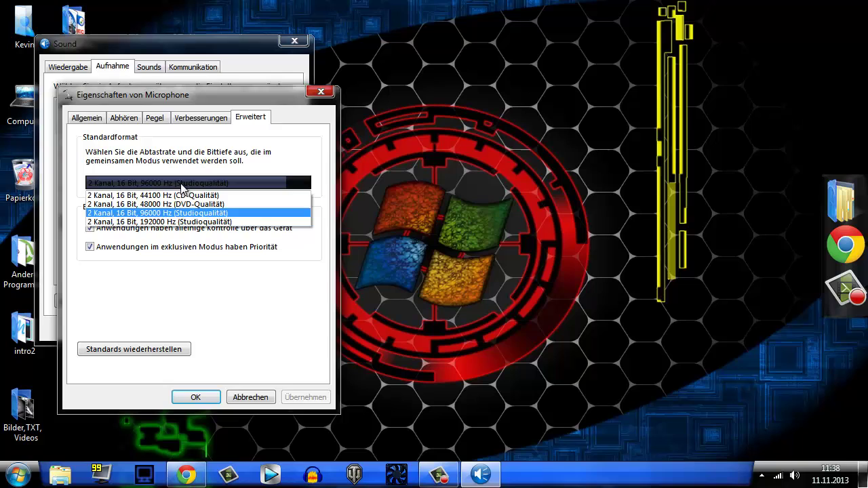
left_click(181, 186)
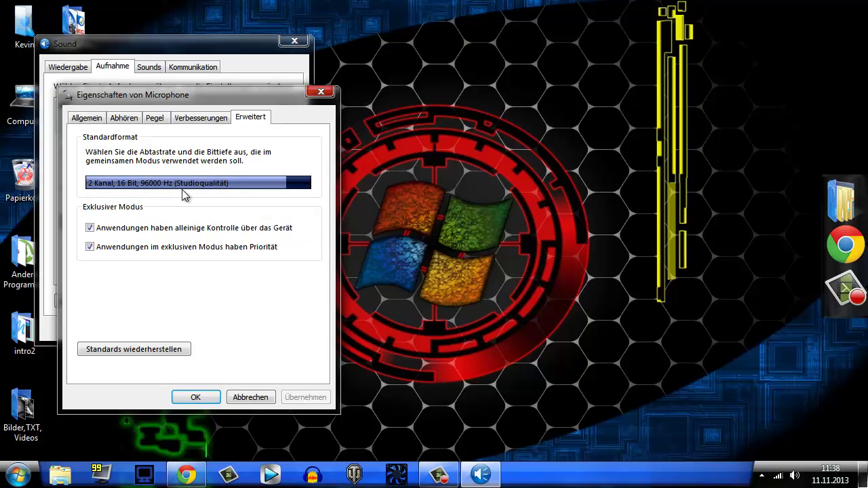
left_click(180, 187)
left_click(178, 188)
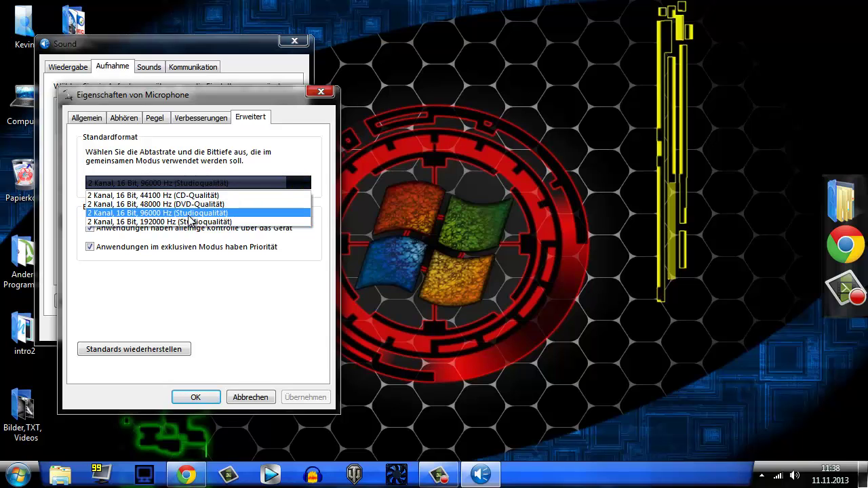
left_click(189, 216)
left_click(189, 182)
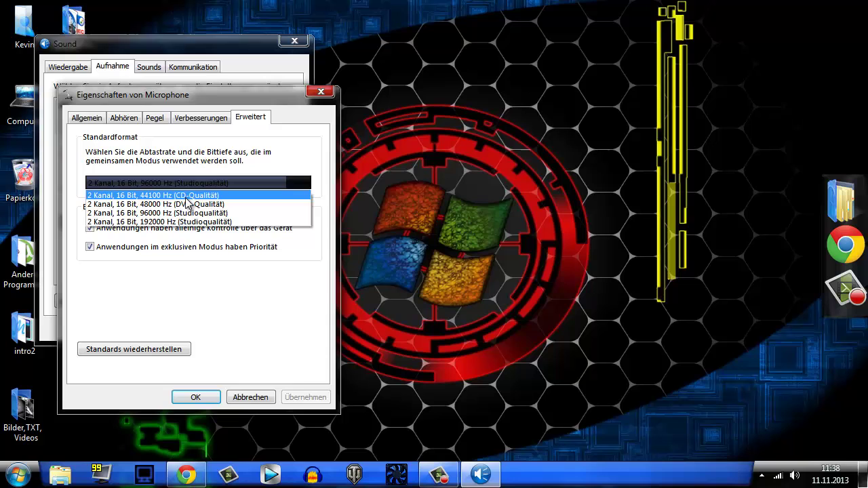
left_click(187, 212)
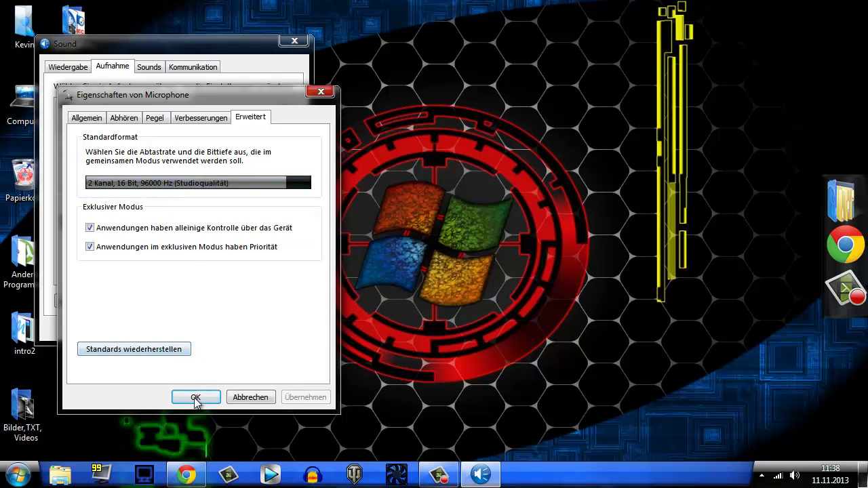
- Confirm with OK in both the Microphone properties and the Sound window
left_click(195, 399)
left_click(178, 331)
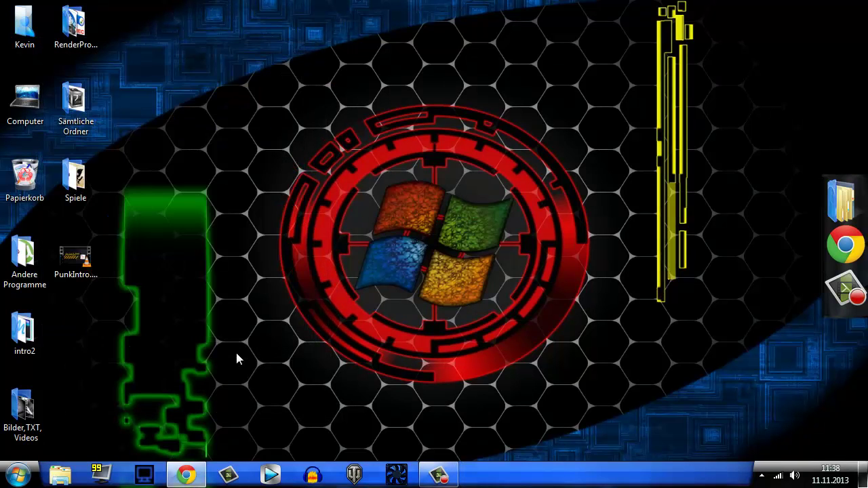